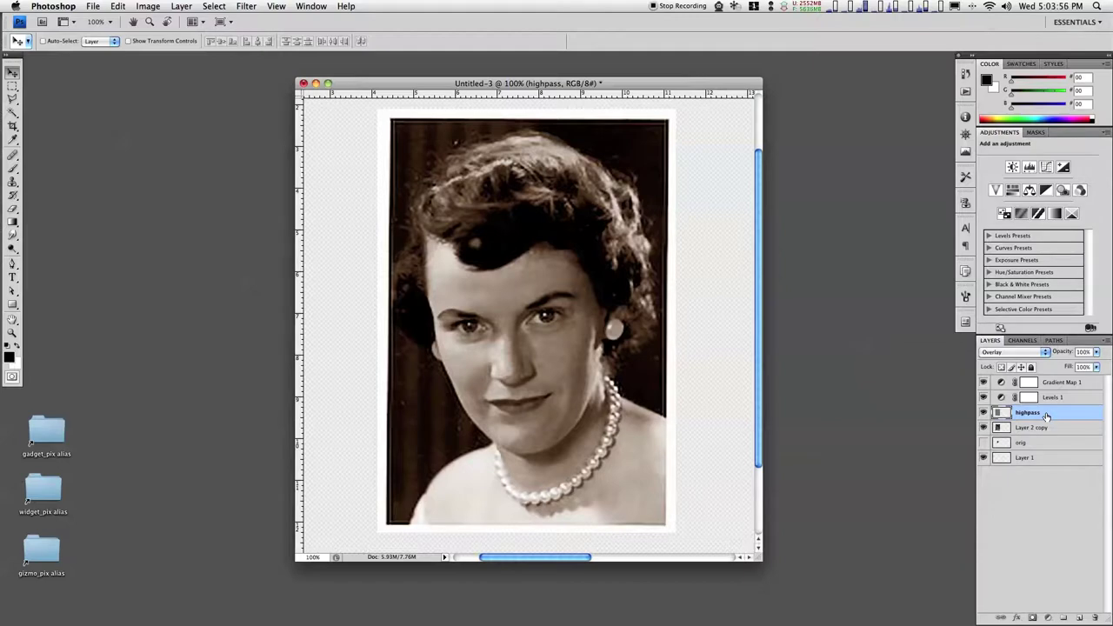
- Duplicate the highpass layer, placing the copy directly above the original
{"action": "double_click", "coordinate": [1048, 416], "text": "alt"}
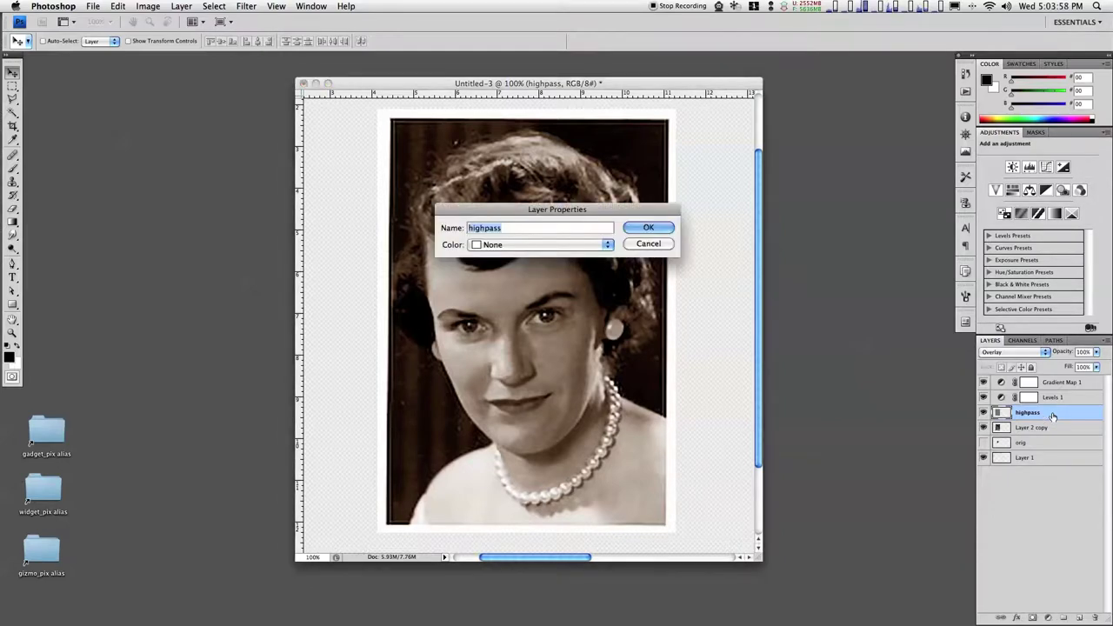
{"action": "key", "text": "Escape"}
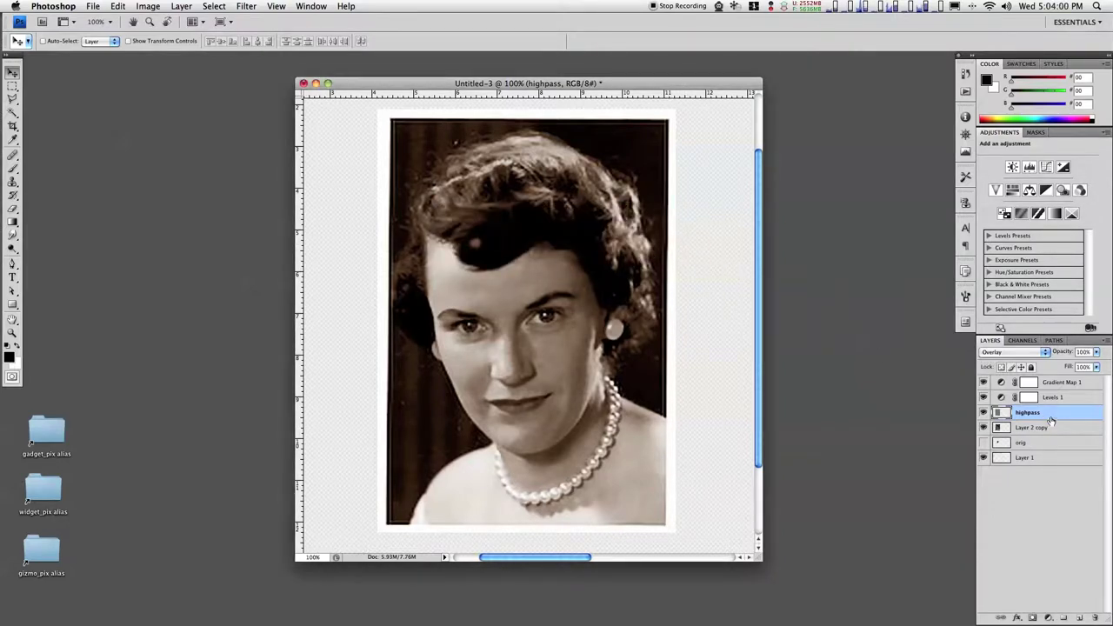
{"action": "left_click_drag", "start_coordinate": [1053, 418], "coordinate": [1053, 412]}
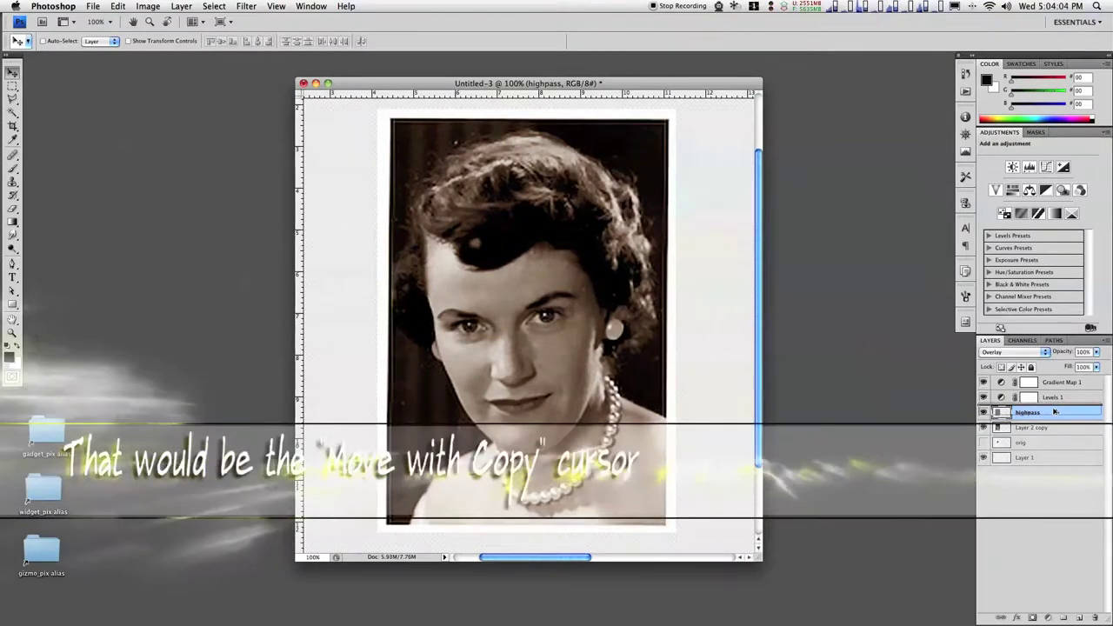
{"action": "left_click_drag", "start_coordinate": [1055, 411], "coordinate": [1054, 413]}
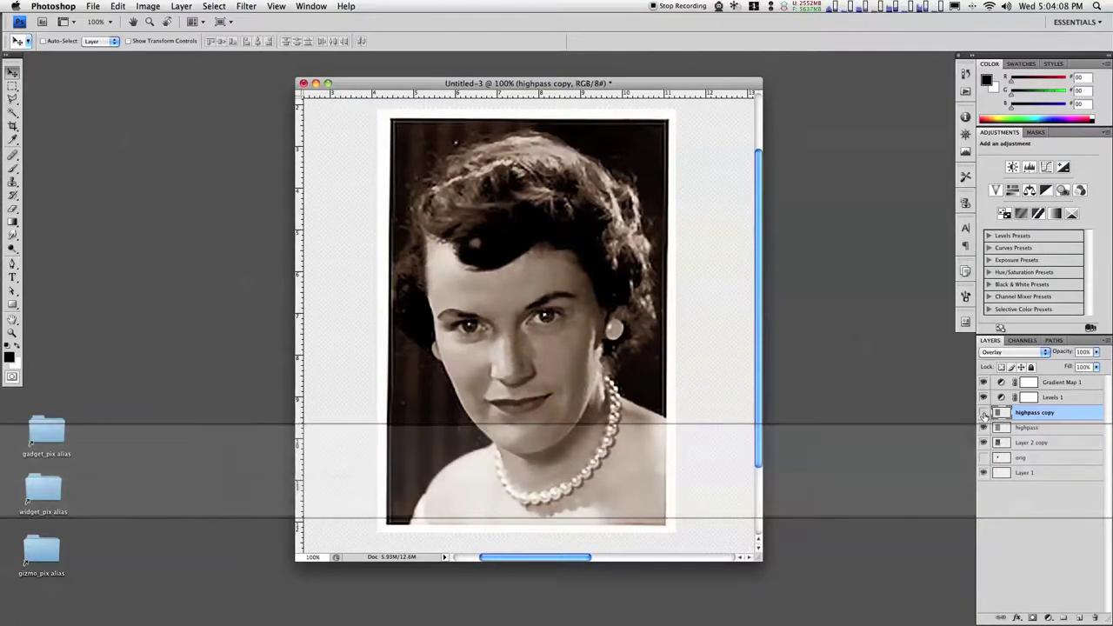
- Toggle the visibility of the highpass and highpass copy layers to compare the sharpening, leaving both shown
{"action": "left_click", "coordinate": [984, 412]}
{"action": "left_click", "coordinate": [984, 414]}
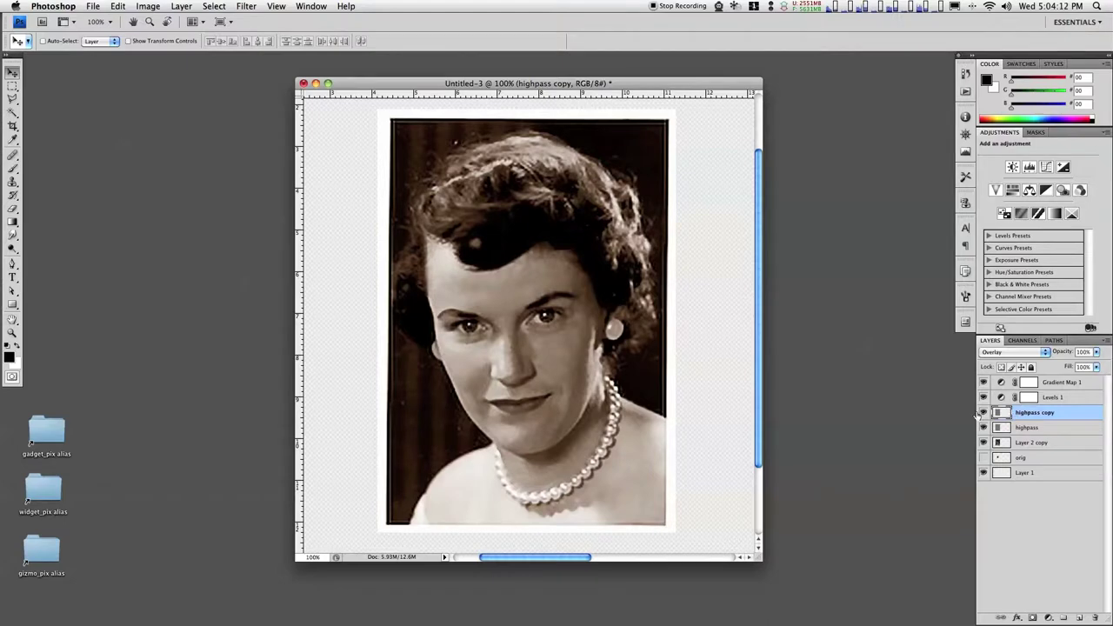
{"action": "left_click", "coordinate": [984, 413]}
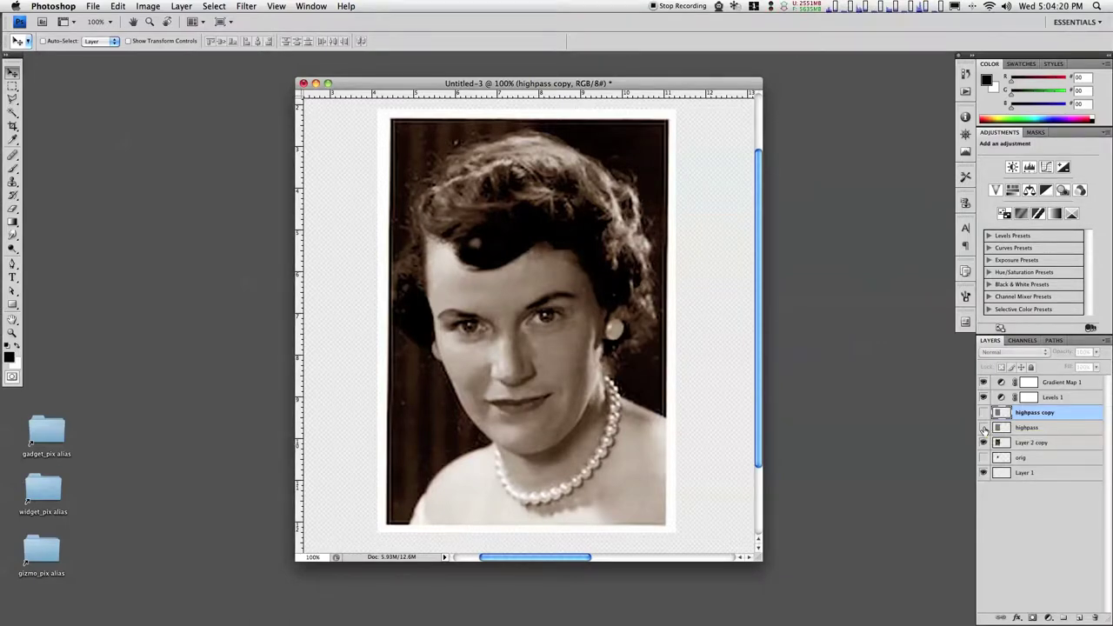
{"action": "left_click", "coordinate": [984, 427]}
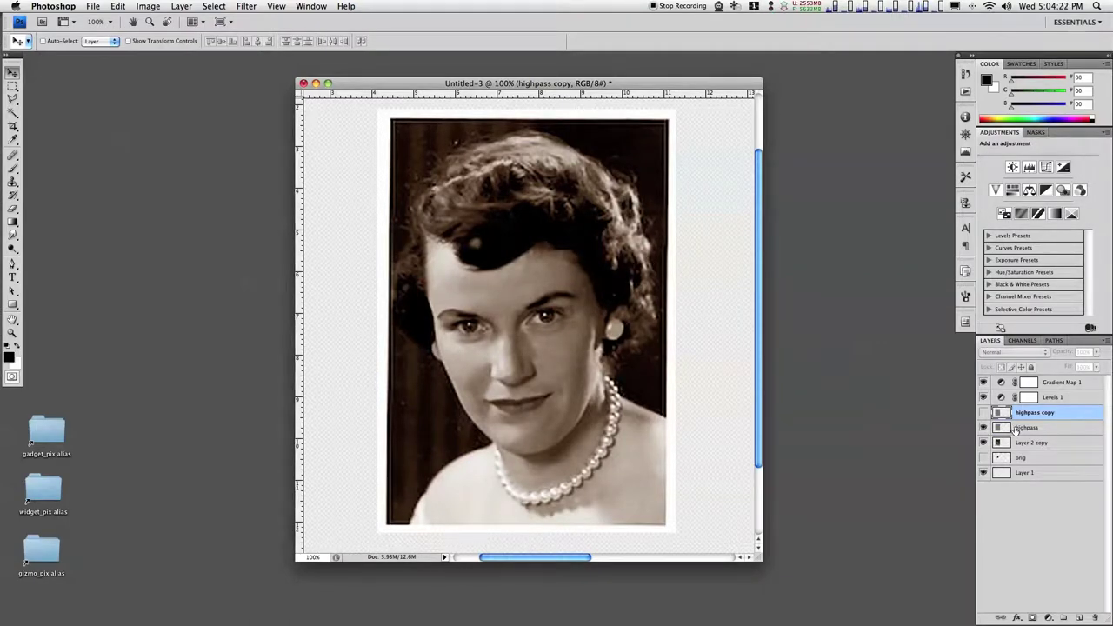
{"action": "left_click", "coordinate": [983, 412]}
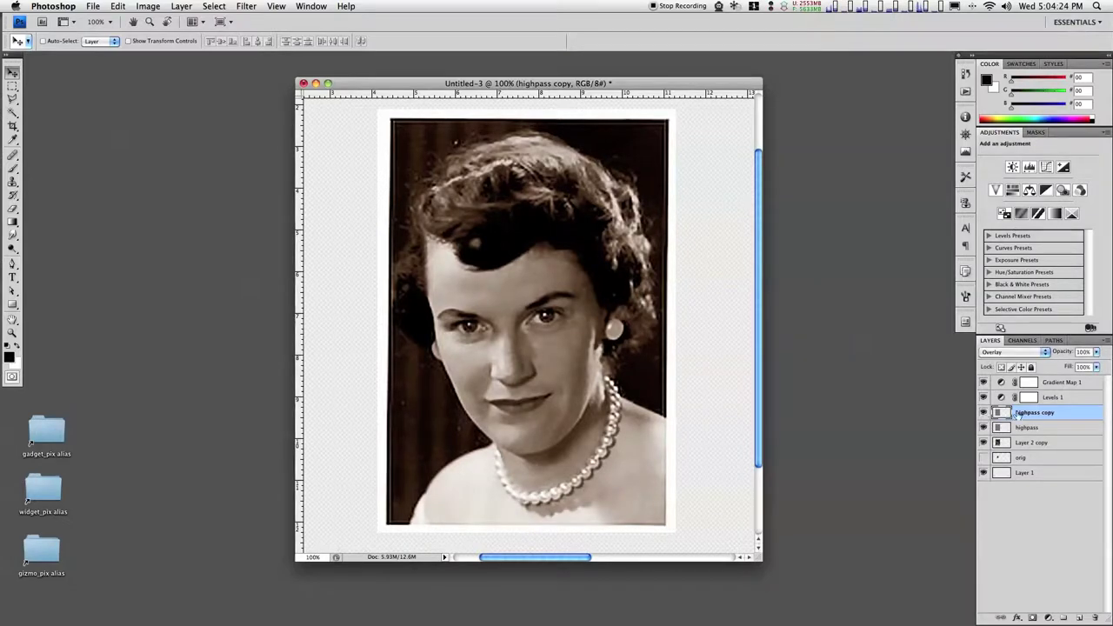
- Duplicate the highpass copy layer three more times to stack the sharpening effect
{"action": "key", "text": "super+j"}
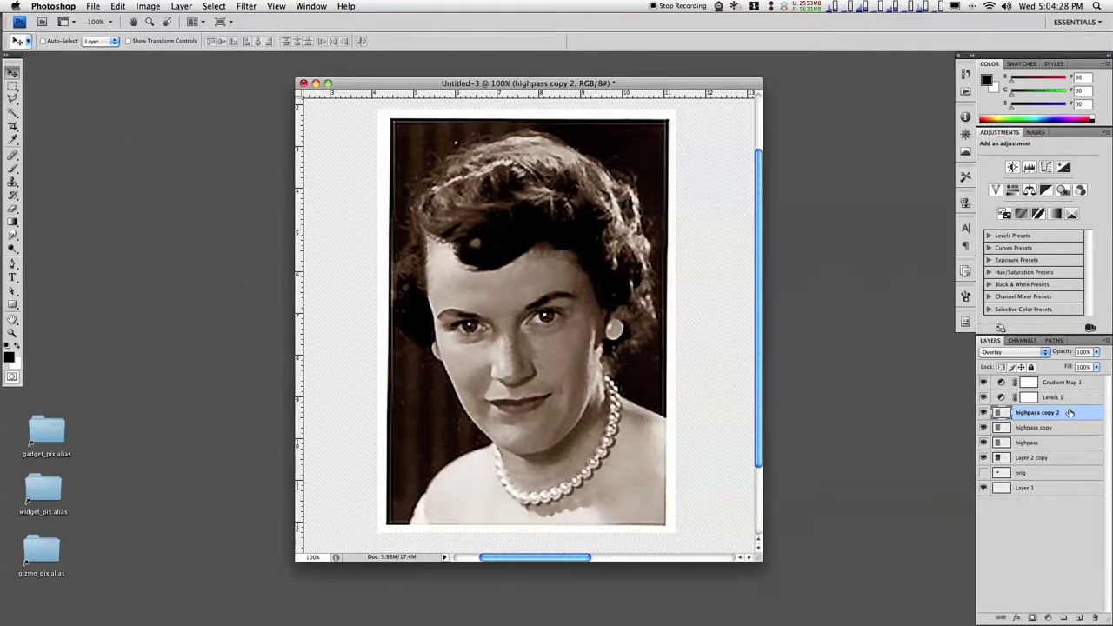
{"action": "key", "text": "super+j"}
{"action": "key", "text": "super+j"}
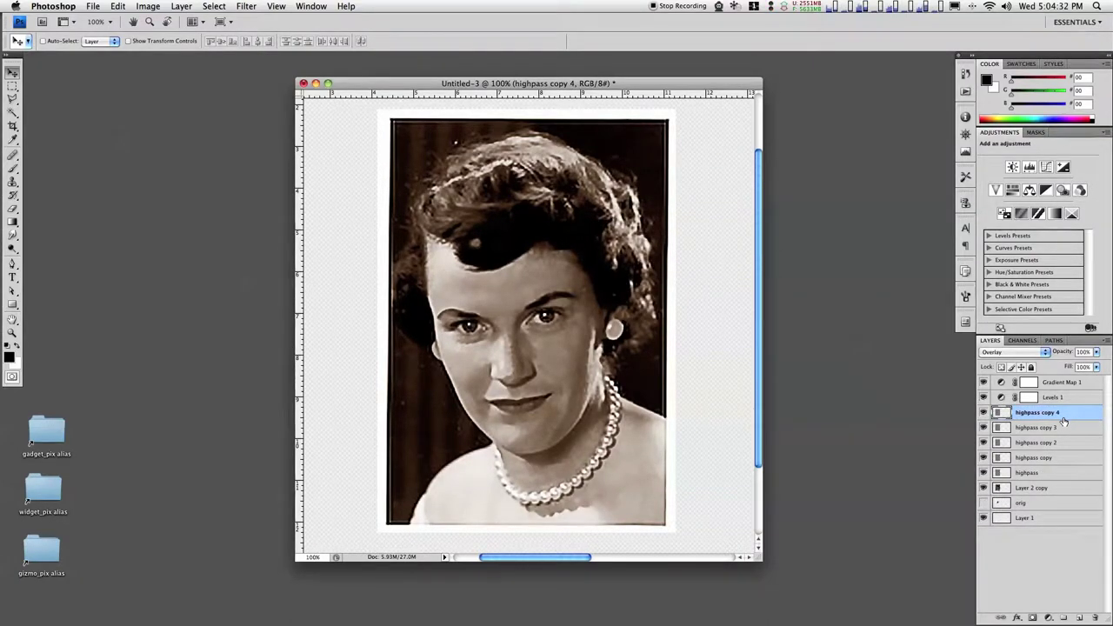
- Hide and delete the three extra duplicates, highpass copy 2, 3 and 4
{"action": "left_click", "coordinate": [983, 413]}
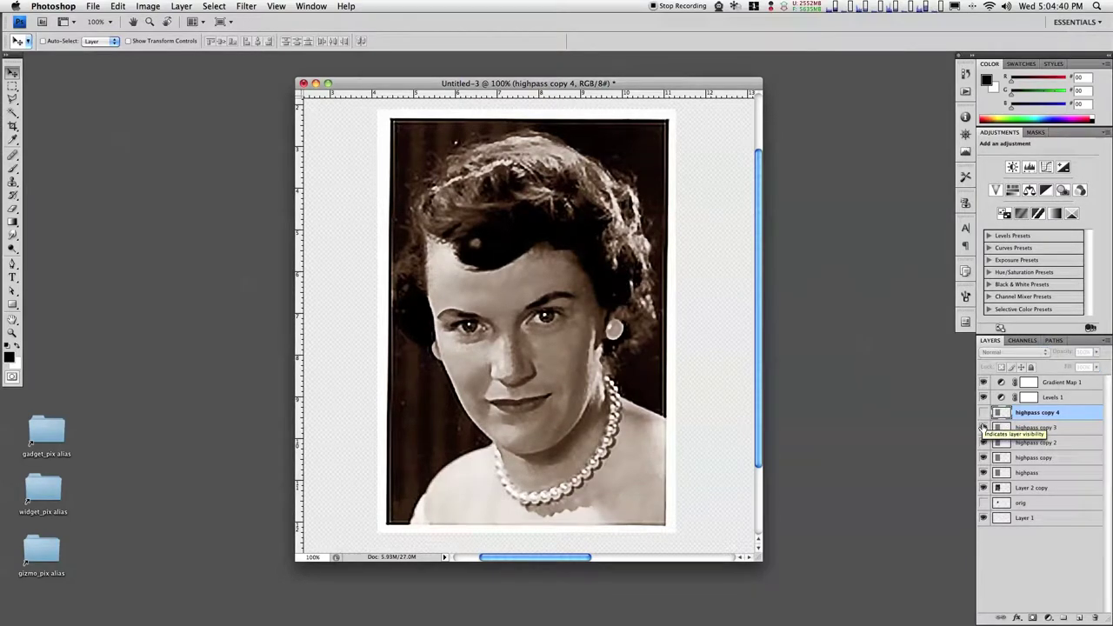
{"action": "left_click_drag", "start_coordinate": [983, 427], "coordinate": [984, 443]}
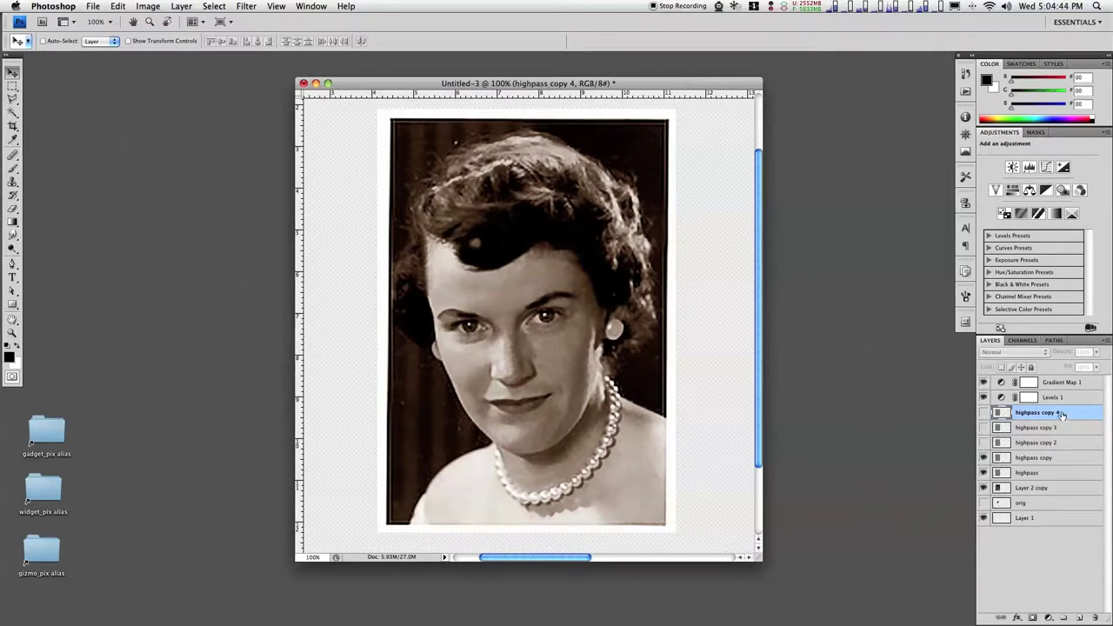
{"action": "left_click", "coordinate": [1064, 443], "text": "shift"}
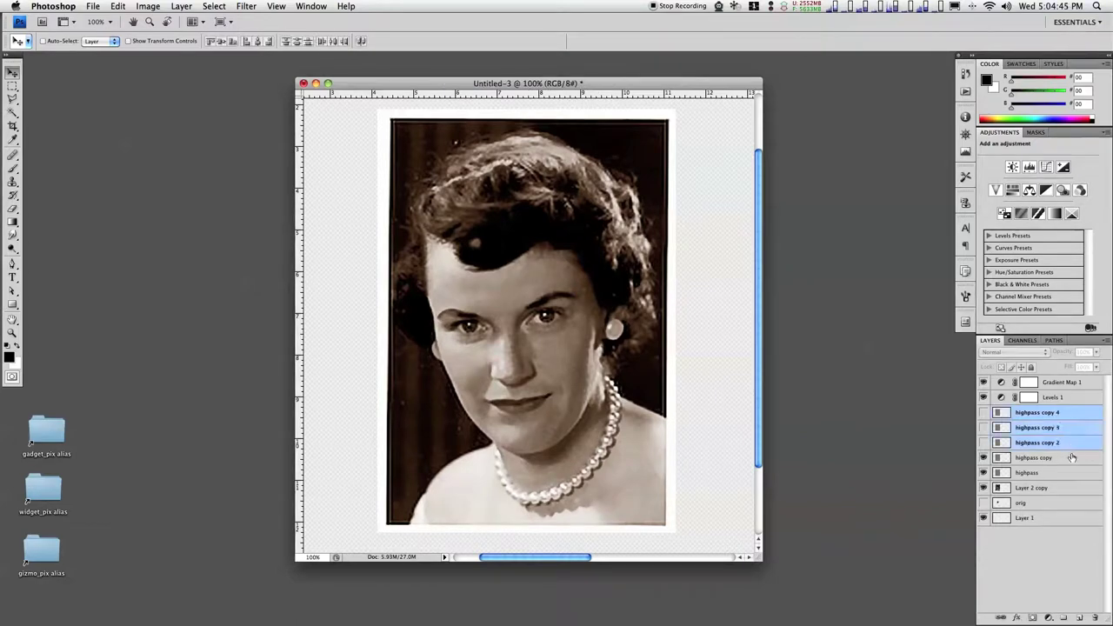
{"action": "left_click", "coordinate": [1094, 619]}
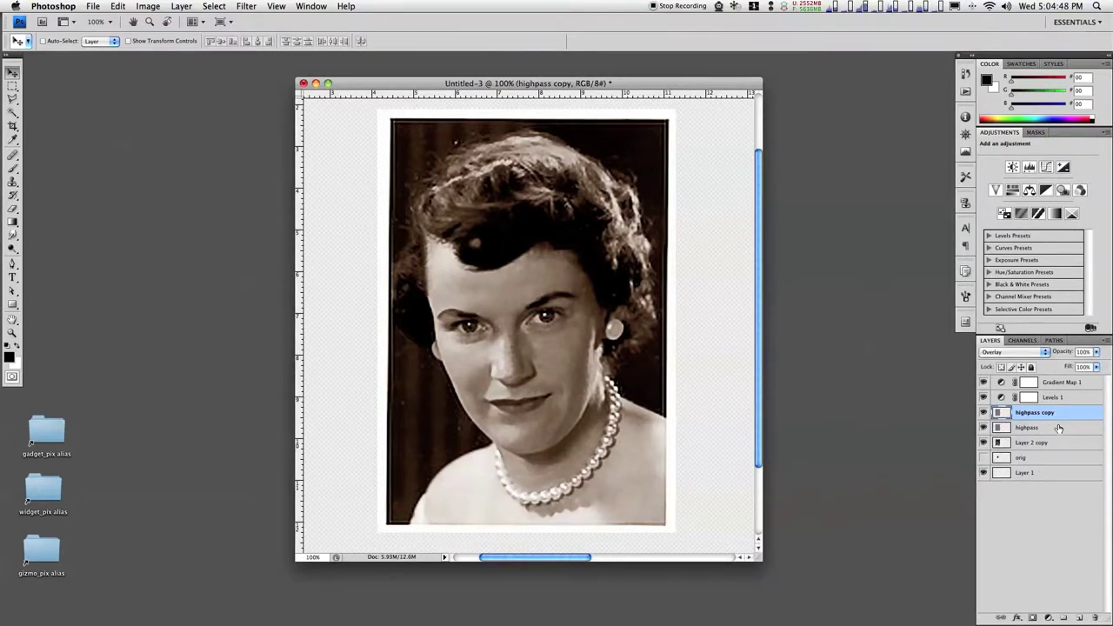
- Hide the highpass layer and set the highpass copy layer's blend mode to Hard Light
{"action": "left_click", "coordinate": [983, 412]}
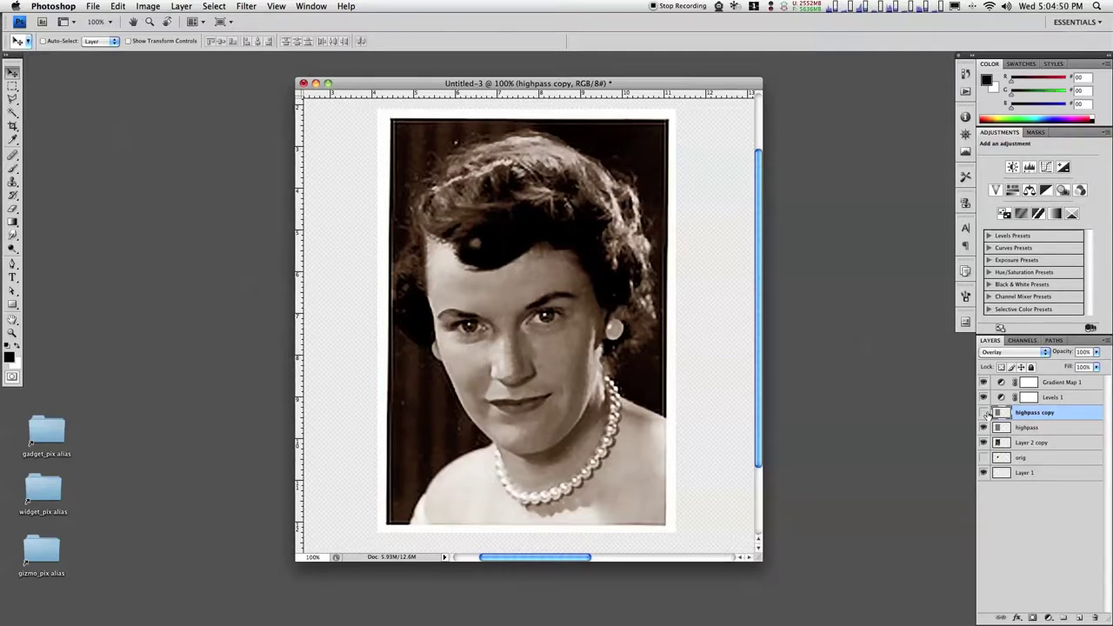
{"action": "left_click", "coordinate": [983, 412]}
{"action": "double_click", "coordinate": [1027, 414]}
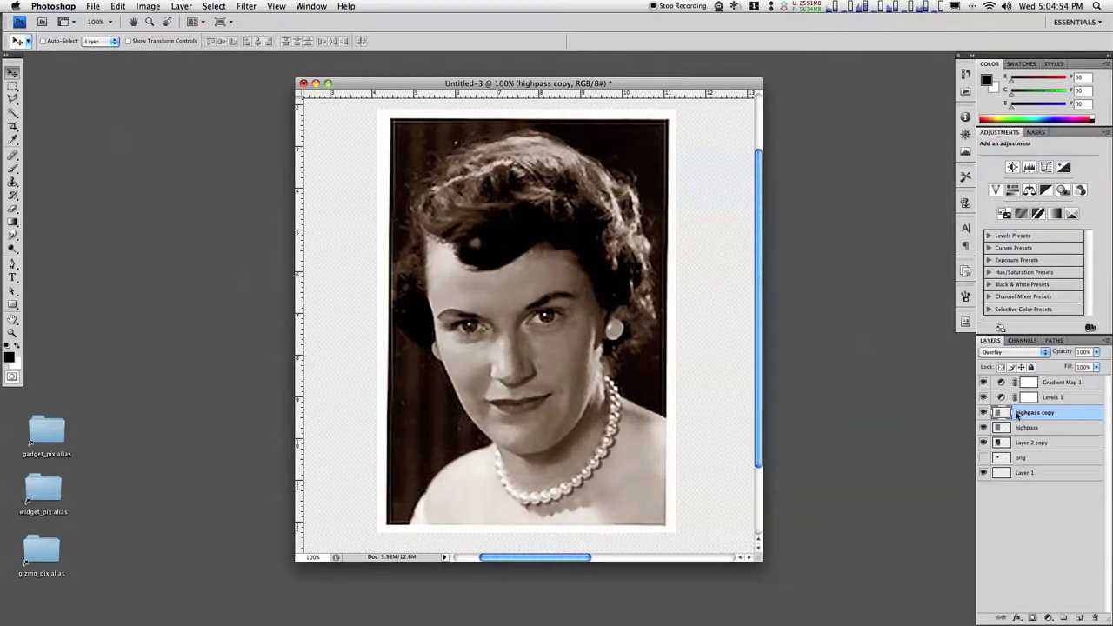
{"action": "left_click", "coordinate": [984, 427]}
{"action": "left_click", "coordinate": [1013, 352]}
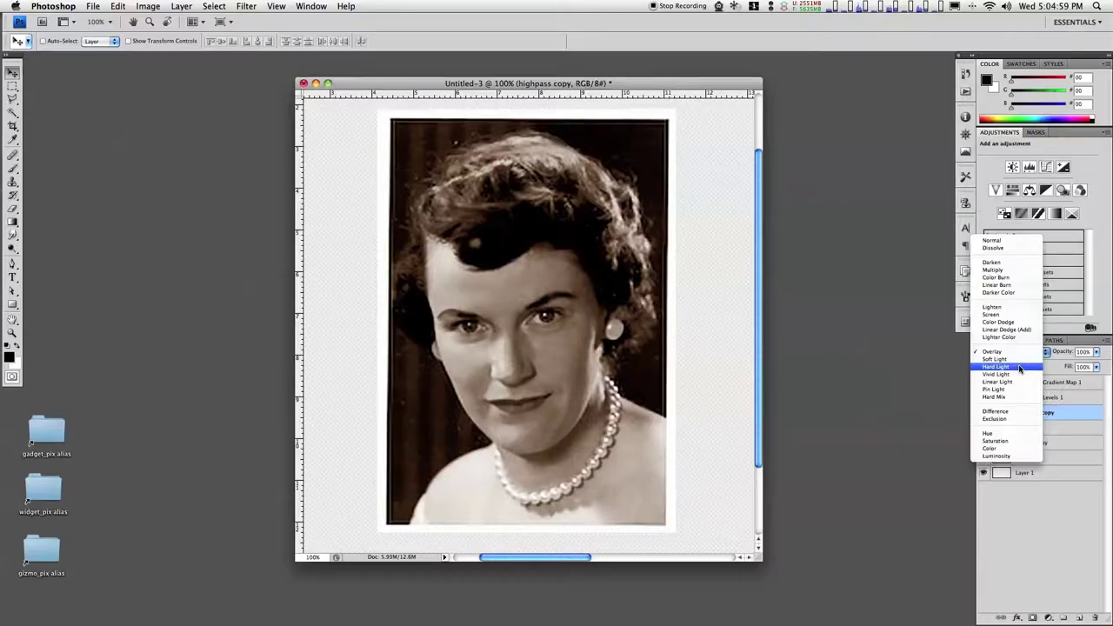
{"action": "left_click", "coordinate": [1021, 367]}
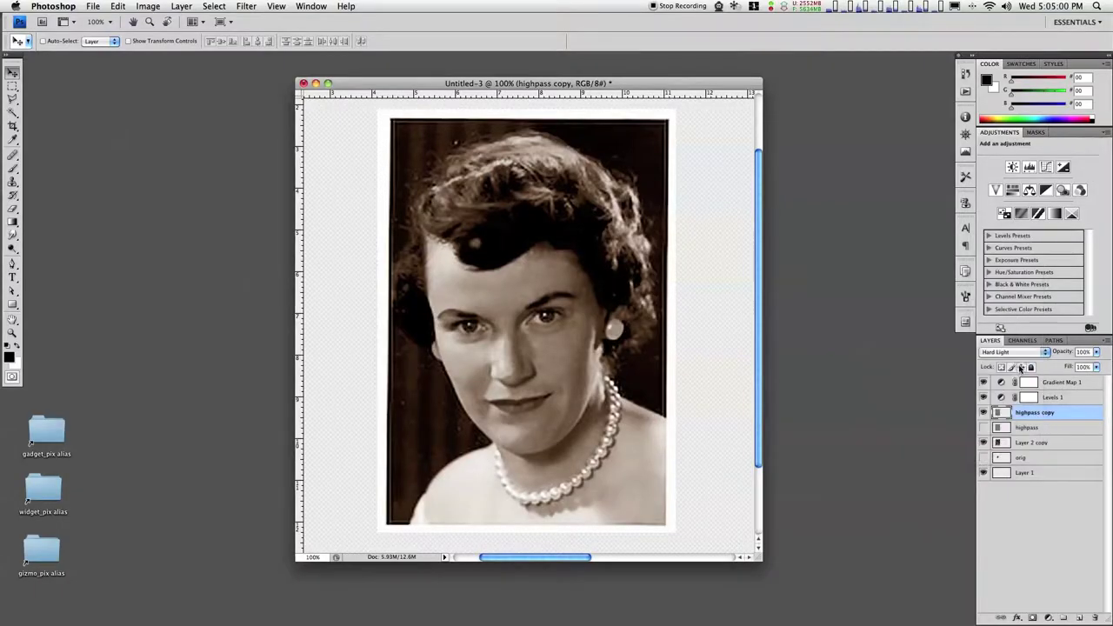
- Compare the Hard Light copy with the Overlay highpass layer by showing each alone, ending on the Hard Light copy
{"action": "left_click", "coordinate": [984, 413]}
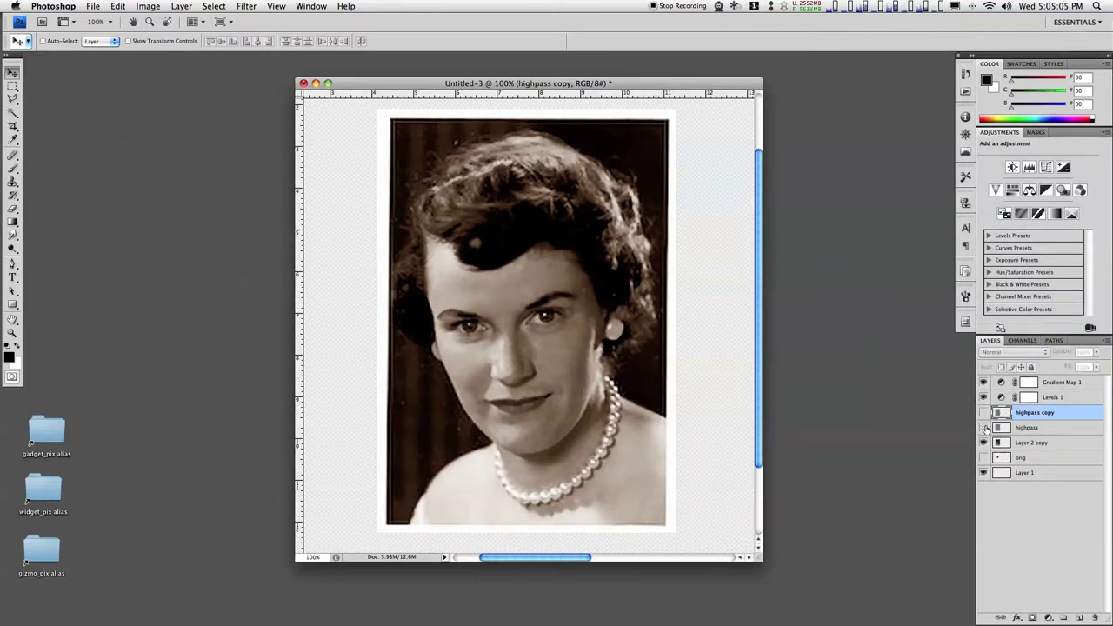
{"action": "left_click", "coordinate": [984, 428]}
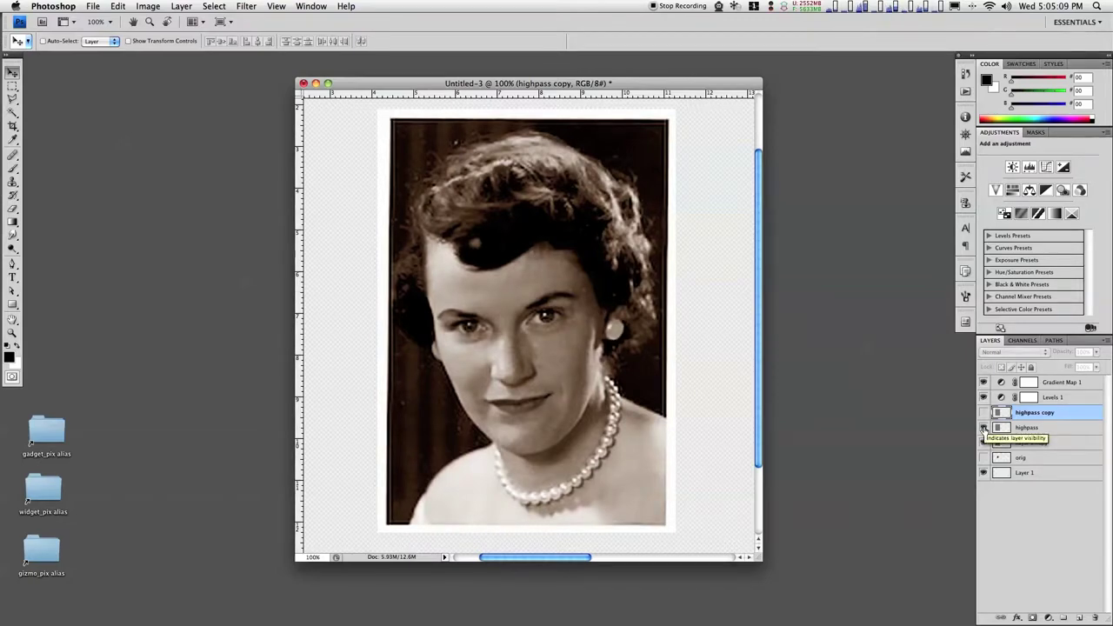
{"action": "left_click", "coordinate": [983, 428]}
{"action": "left_click", "coordinate": [984, 413]}
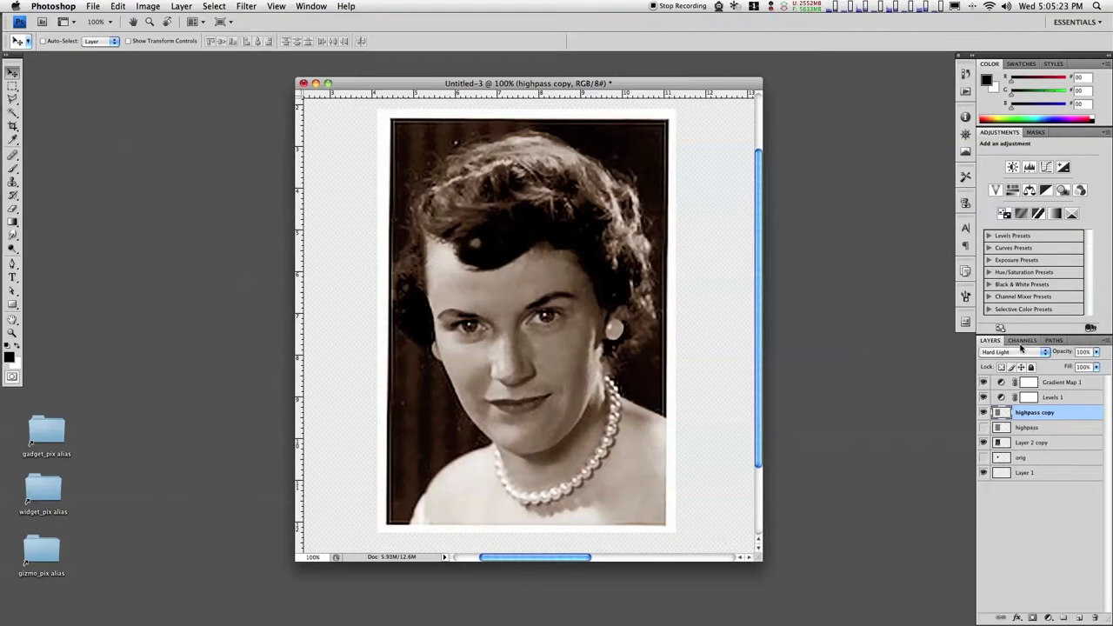
- Create a layer comp named "hardlight" that records the current layer visibility
{"action": "left_click", "coordinate": [966, 323]}
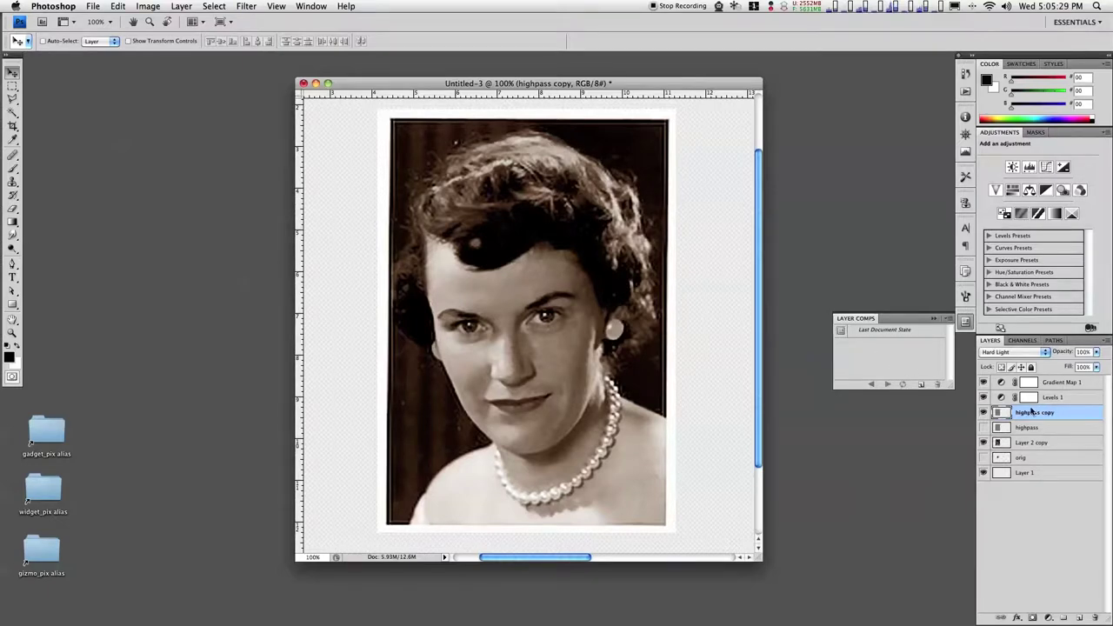
{"action": "left_click", "coordinate": [921, 385]}
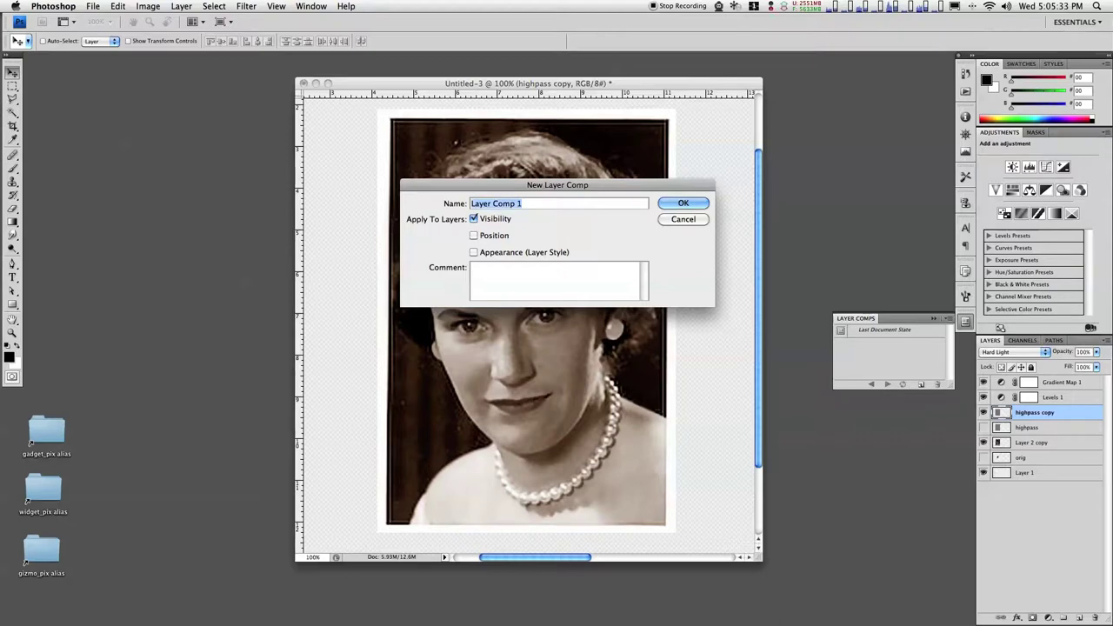
{"action": "type", "text": "hardlight"}
{"action": "key", "text": "Return"}
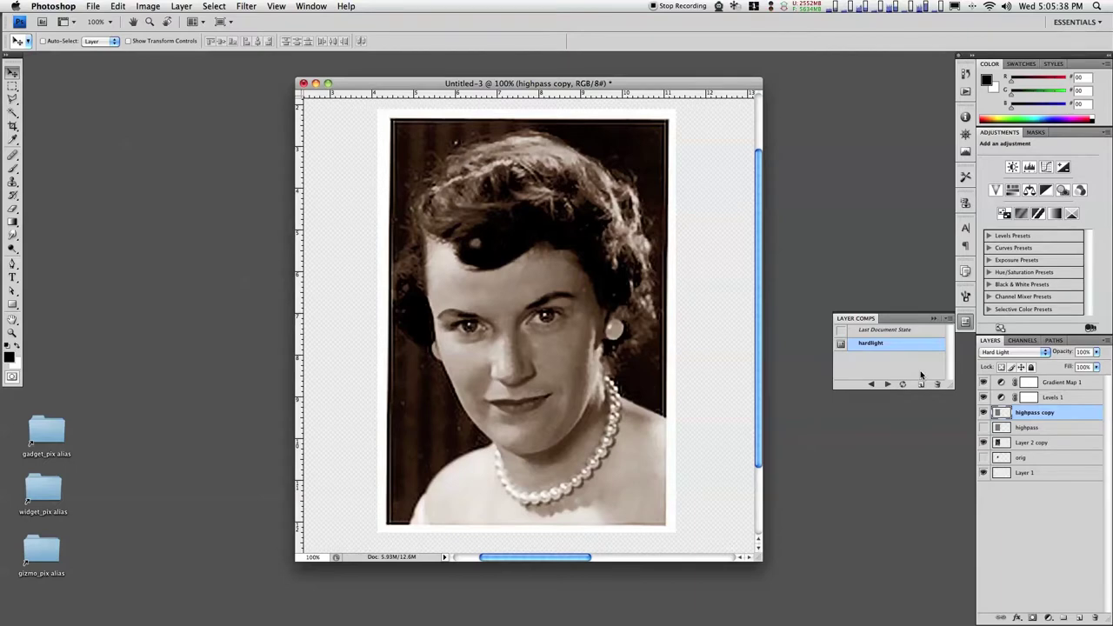
- Show the highpass layer instead of its copy and save this state as a layer comp named "overlay"
{"action": "left_click", "coordinate": [984, 413]}
{"action": "left_click", "coordinate": [983, 427]}
{"action": "left_click", "coordinate": [1026, 428]}
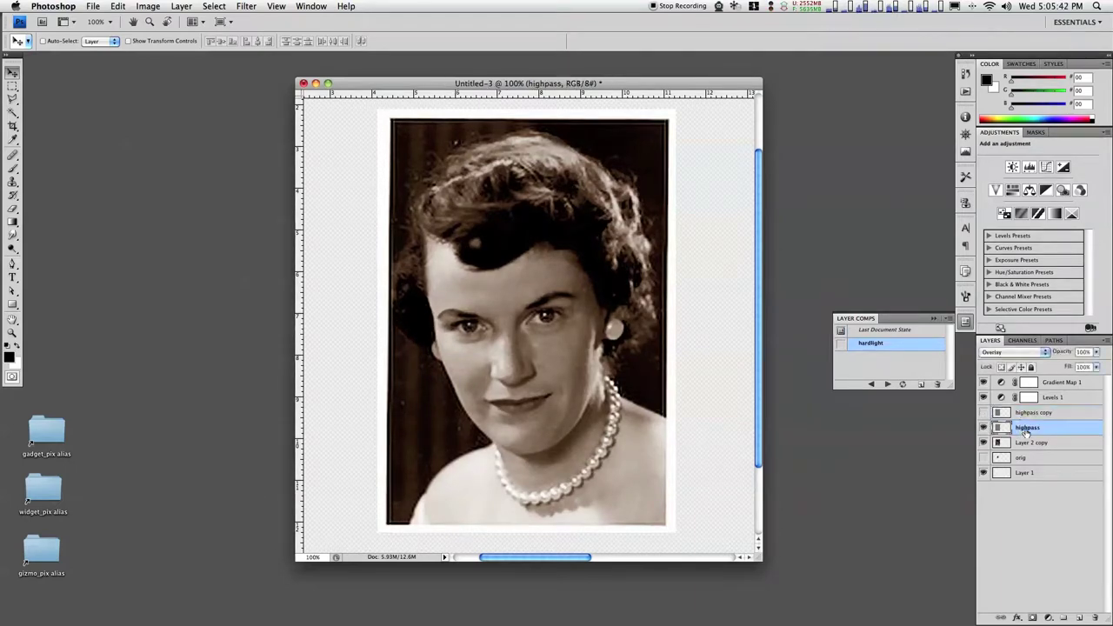
{"action": "left_click", "coordinate": [920, 388]}
{"action": "double_click", "coordinate": [520, 204]}
{"action": "triple_click", "coordinate": [520, 204]}
{"action": "type", "text": "overlay"}
{"action": "key", "text": "Return"}
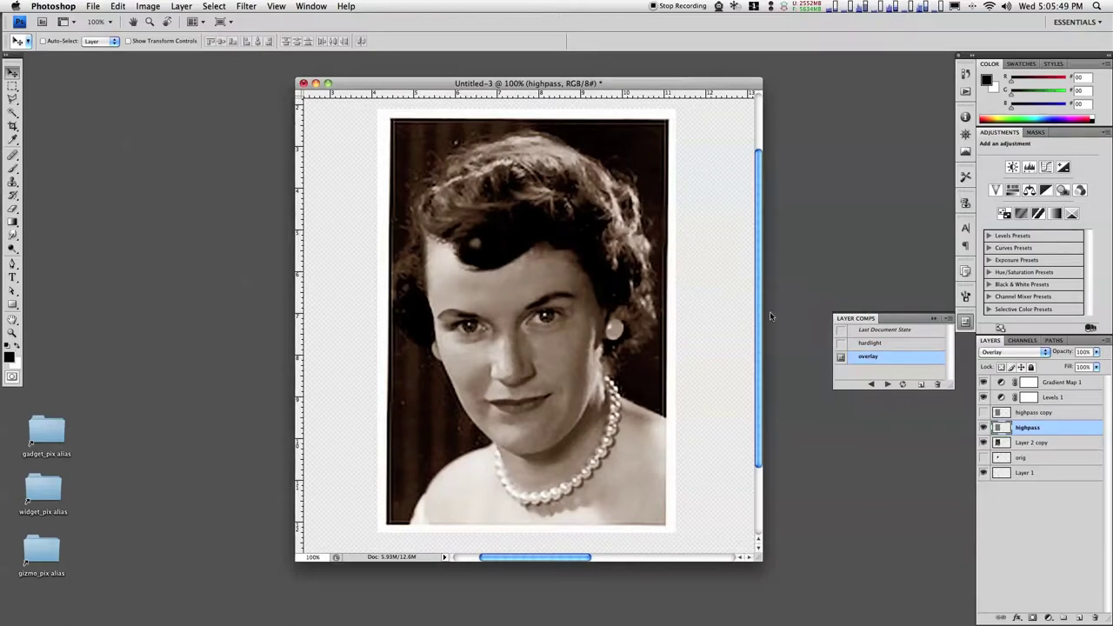
- Alternate between the hardlight and overlay layer comps to compare them, ending with hardlight applied
{"action": "left_click", "coordinate": [841, 345]}
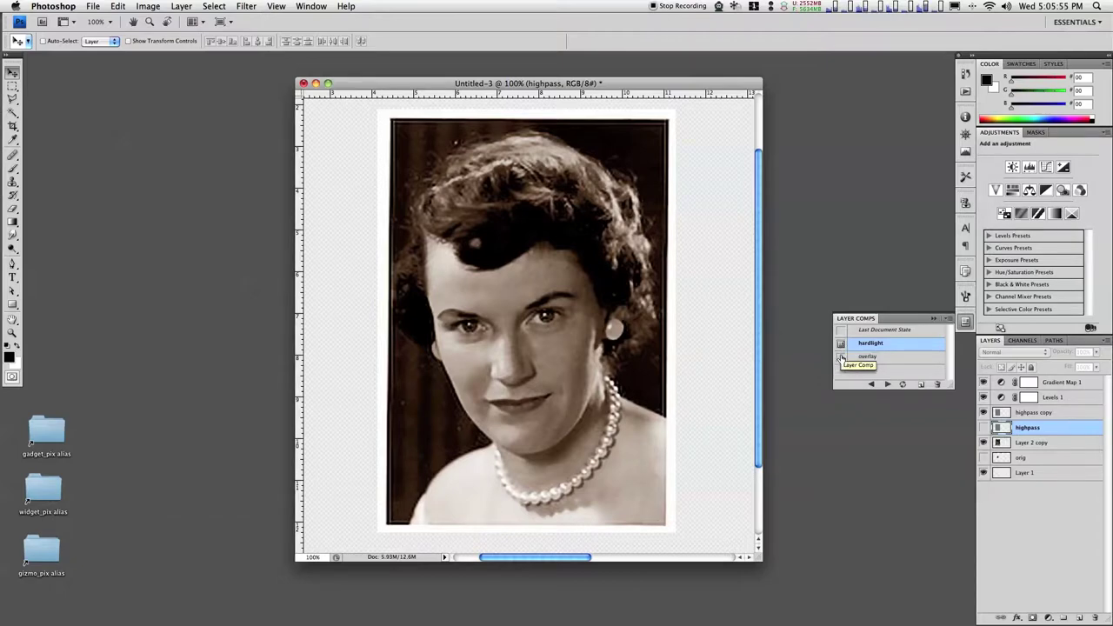
{"action": "left_click", "coordinate": [840, 356]}
{"action": "left_click", "coordinate": [840, 345]}
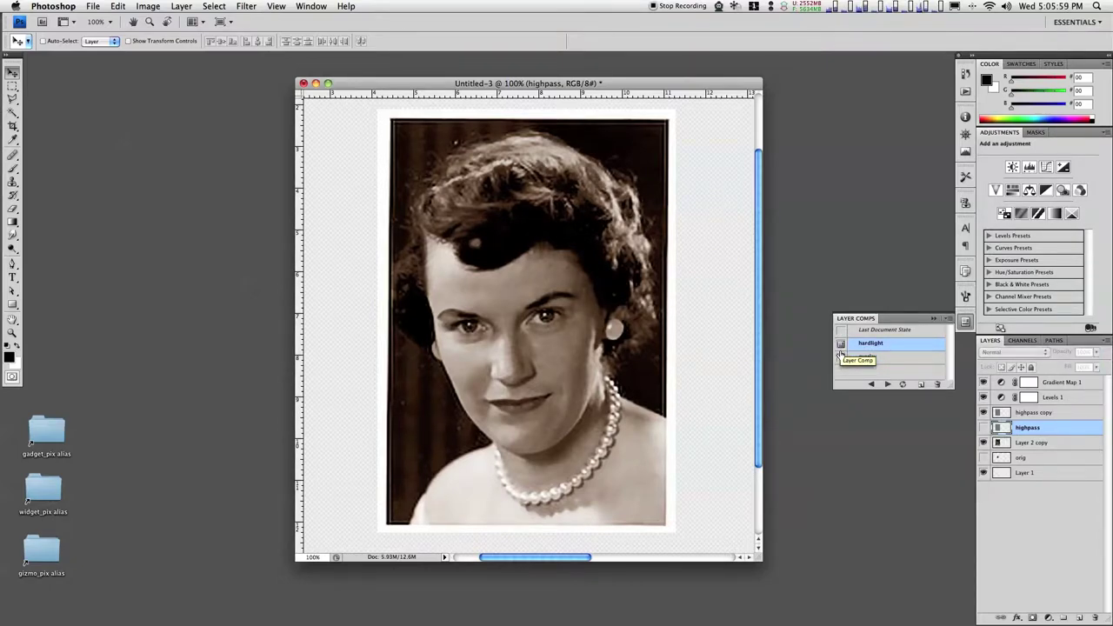
{"action": "left_click", "coordinate": [840, 358]}
{"action": "left_click", "coordinate": [841, 344]}
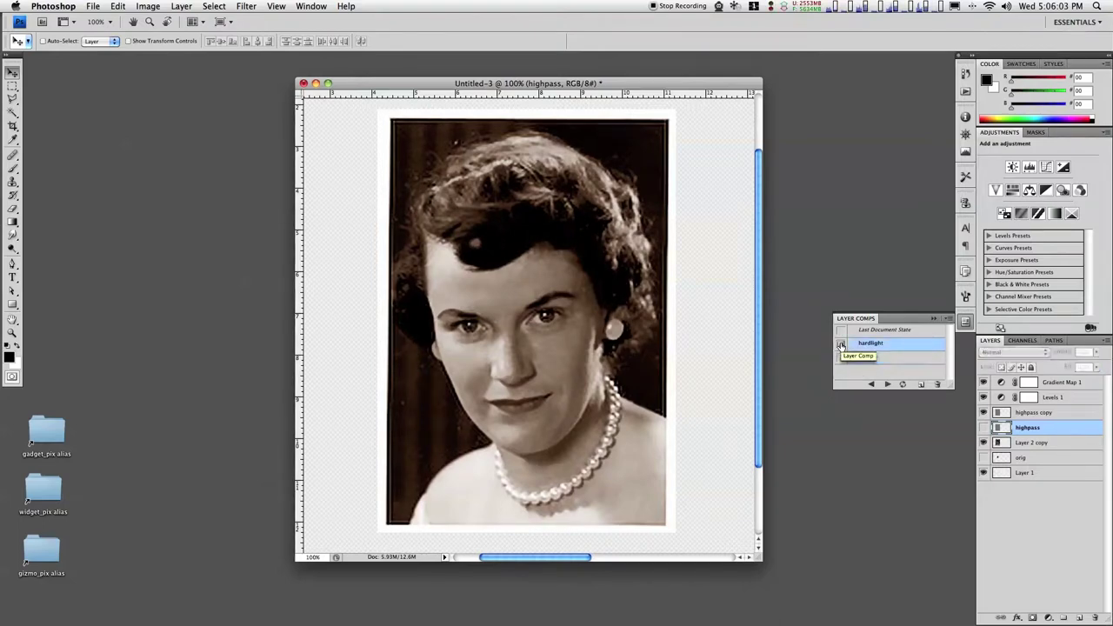
- Show the orig layer and move its small portrait into the empty canvas area right of the large photo
{"action": "left_click_drag", "start_coordinate": [694, 86], "coordinate": [551, 81]}
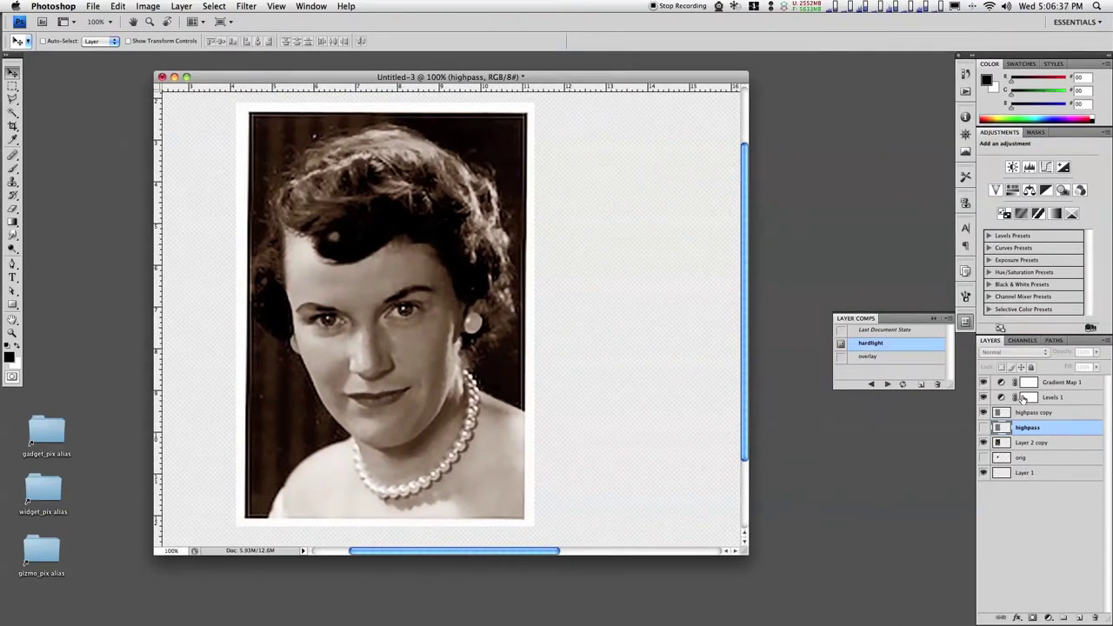
{"action": "left_click", "coordinate": [984, 458]}
{"action": "left_click", "coordinate": [1036, 462]}
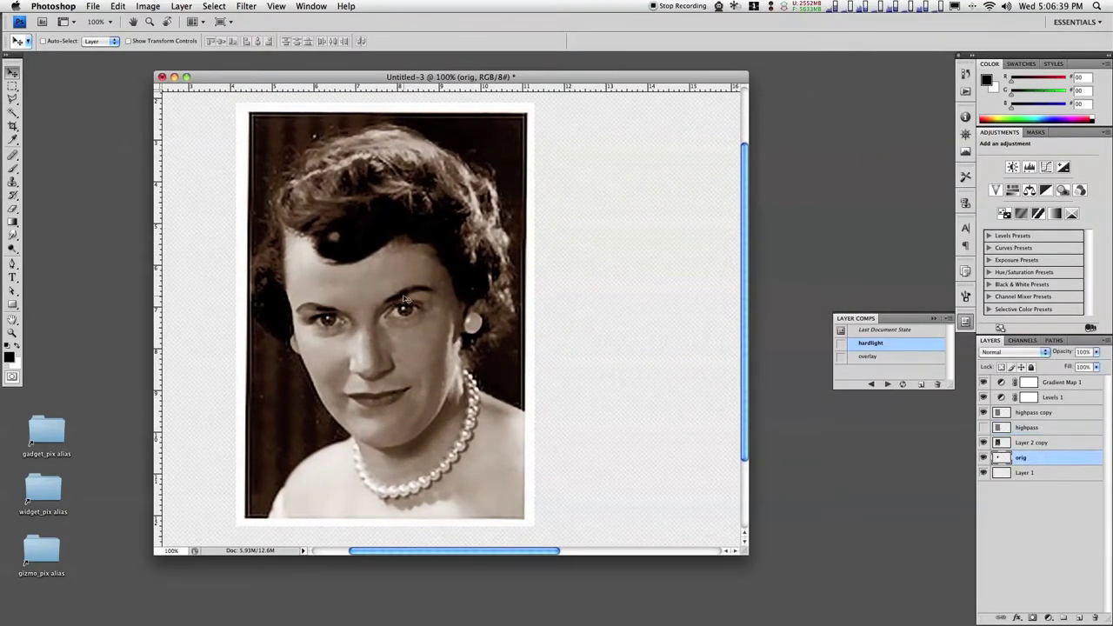
{"action": "left_click_drag", "start_coordinate": [388, 290], "coordinate": [631, 186]}
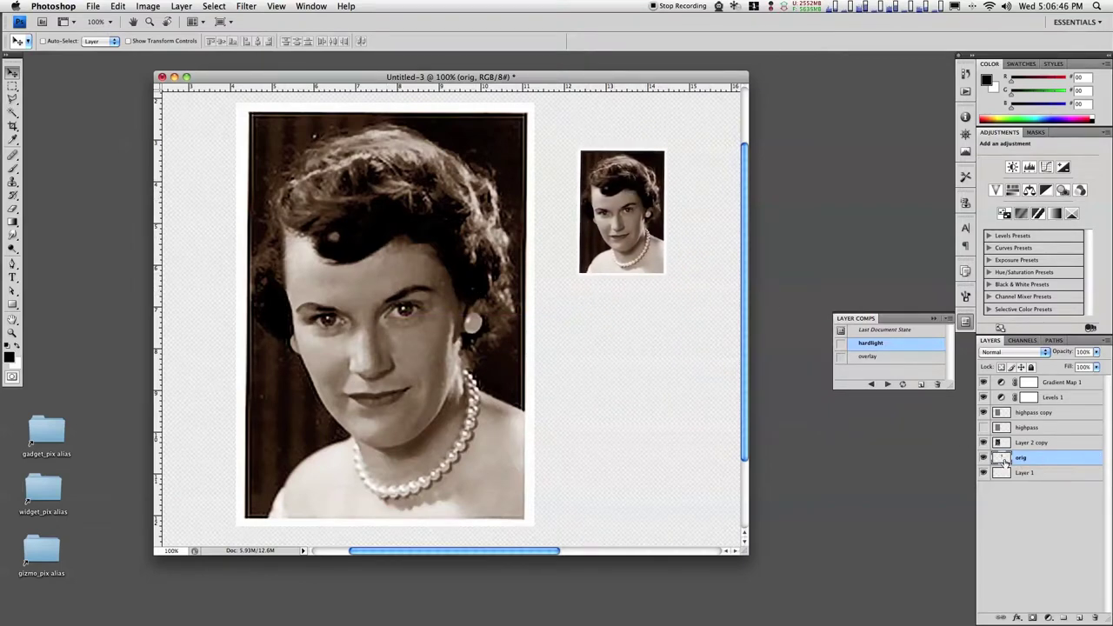
- Convert the Layer 2 copy, highpass and highpass copy layers together into one smart object
{"action": "left_click", "coordinate": [1049, 443]}
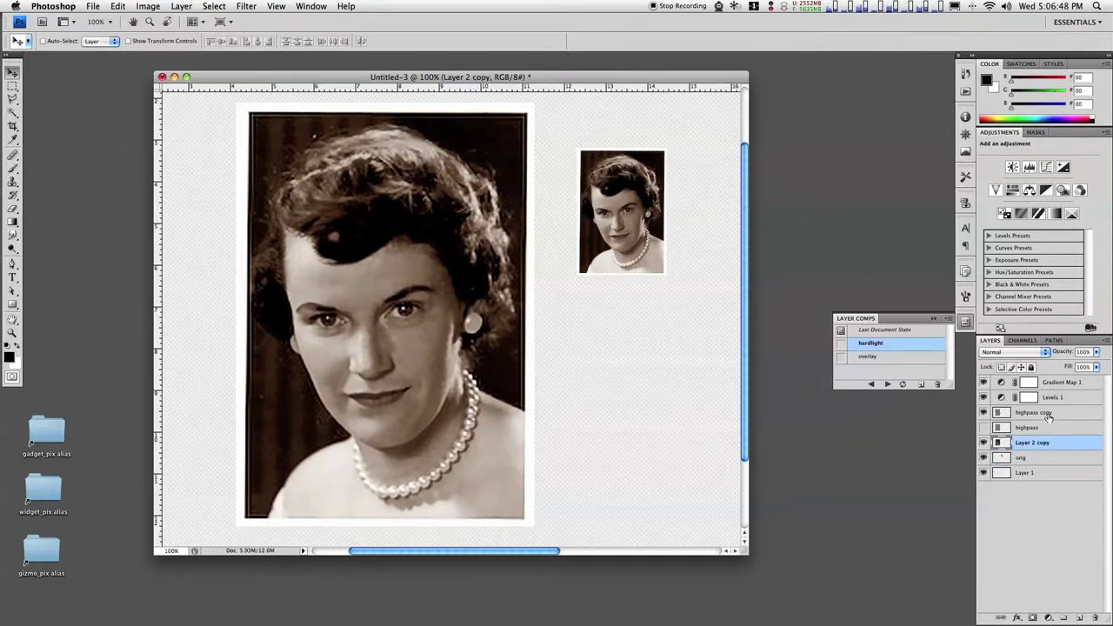
{"action": "left_click", "coordinate": [1049, 418], "text": "shift"}
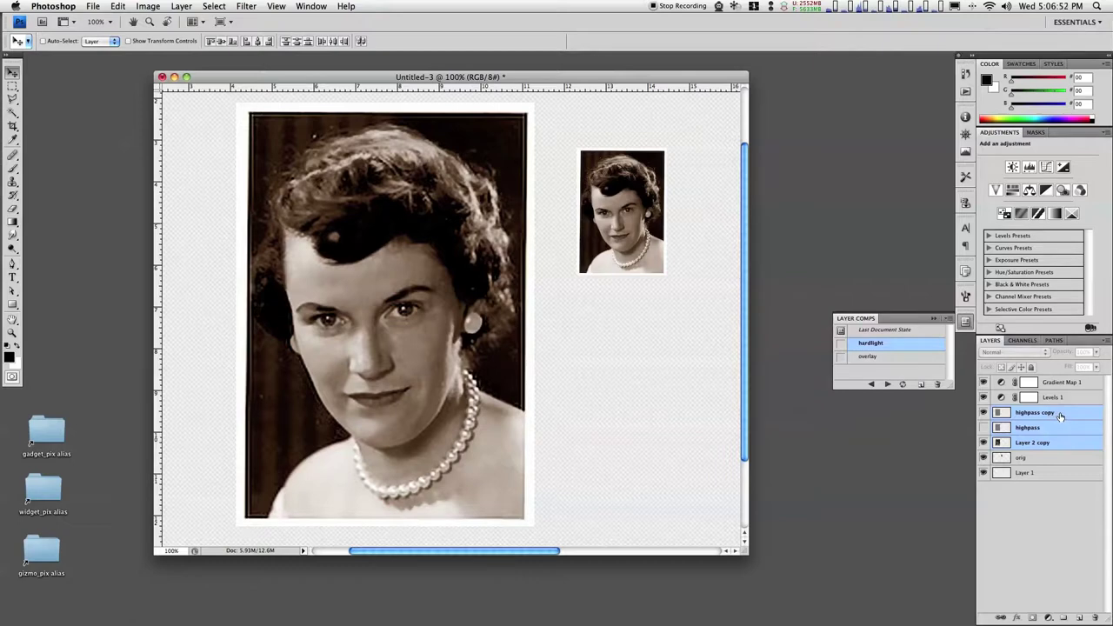
{"action": "right_click", "coordinate": [1060, 418]}
{"action": "left_click", "coordinate": [1062, 421]}
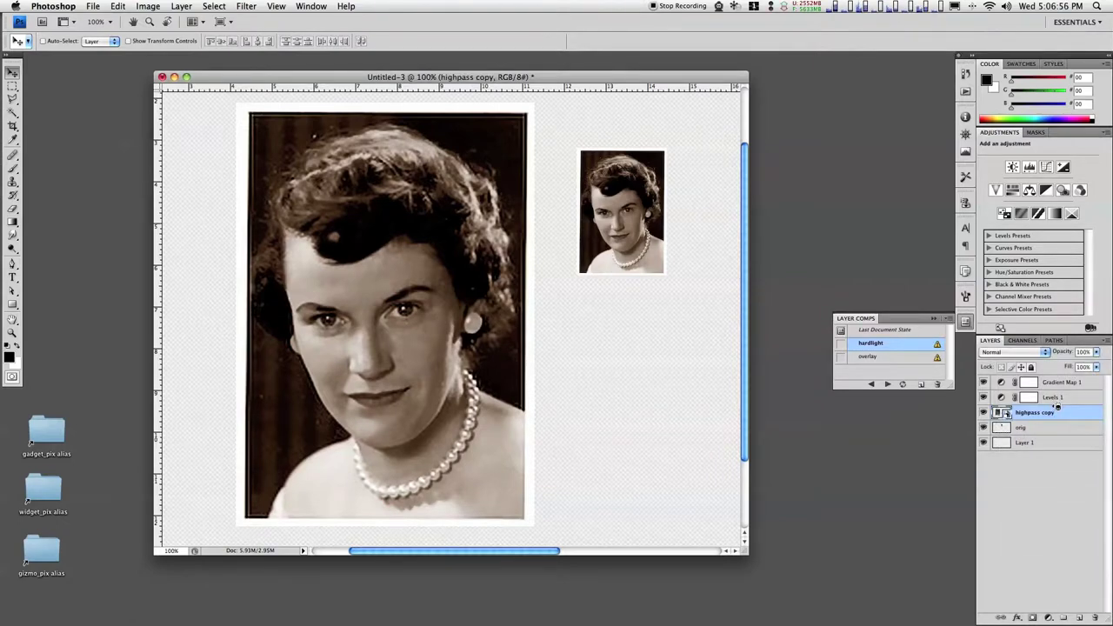
- Clip the Levels 1 and Gradient Map 1 adjustment layers to the highpass copy smart object
{"action": "left_click", "coordinate": [1057, 405], "text": "alt"}
{"action": "left_click", "coordinate": [1056, 390], "text": "alt"}
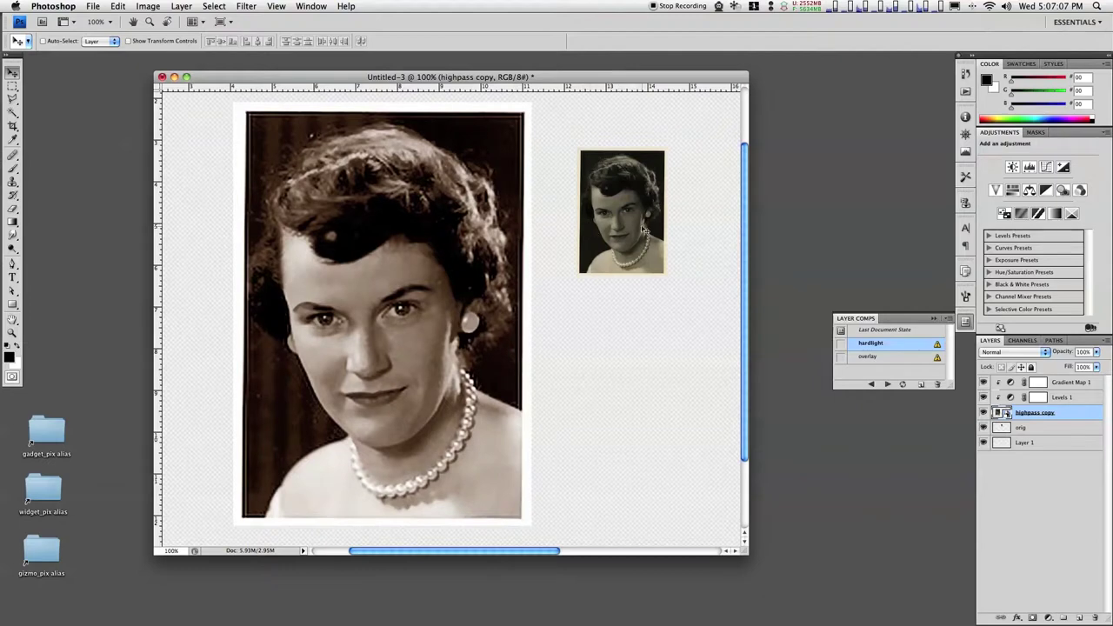
- Scale the highpass copy smart object proportionally down to about 70.4%, keeping its upper-left corner in place
{"action": "left_click", "coordinate": [383, 330], "text": "alt+super"}
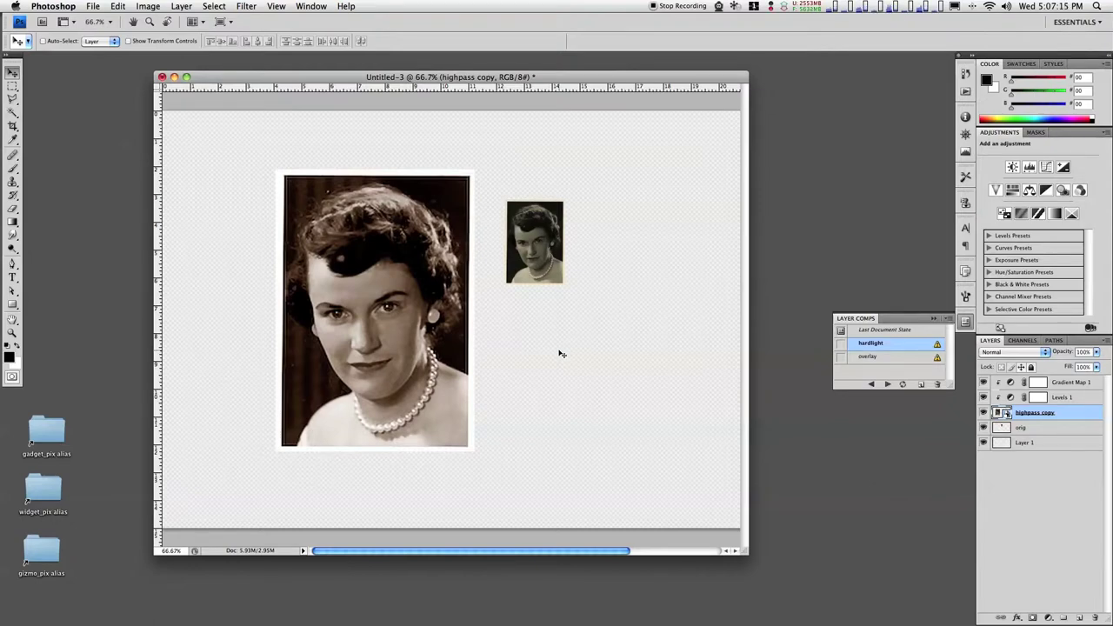
{"action": "left_click", "coordinate": [427, 332], "text": "super"}
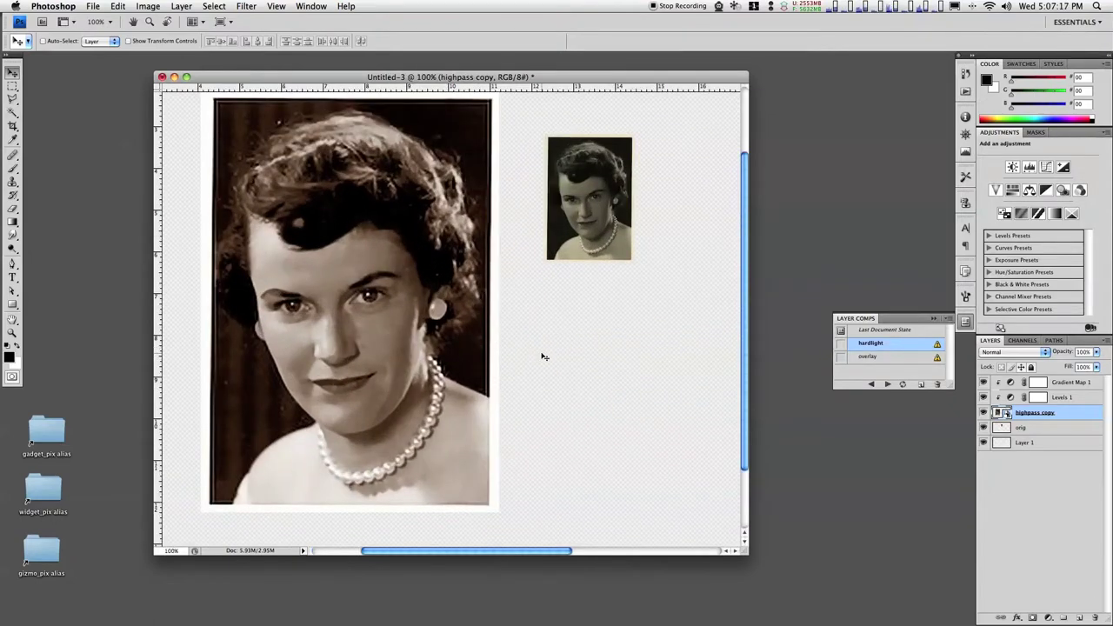
{"action": "scroll", "coordinate": [586, 355], "scroll_direction": "right", "scroll_amount": 5}
{"action": "scroll", "coordinate": [594, 355], "scroll_direction": "left", "scroll_amount": 7}
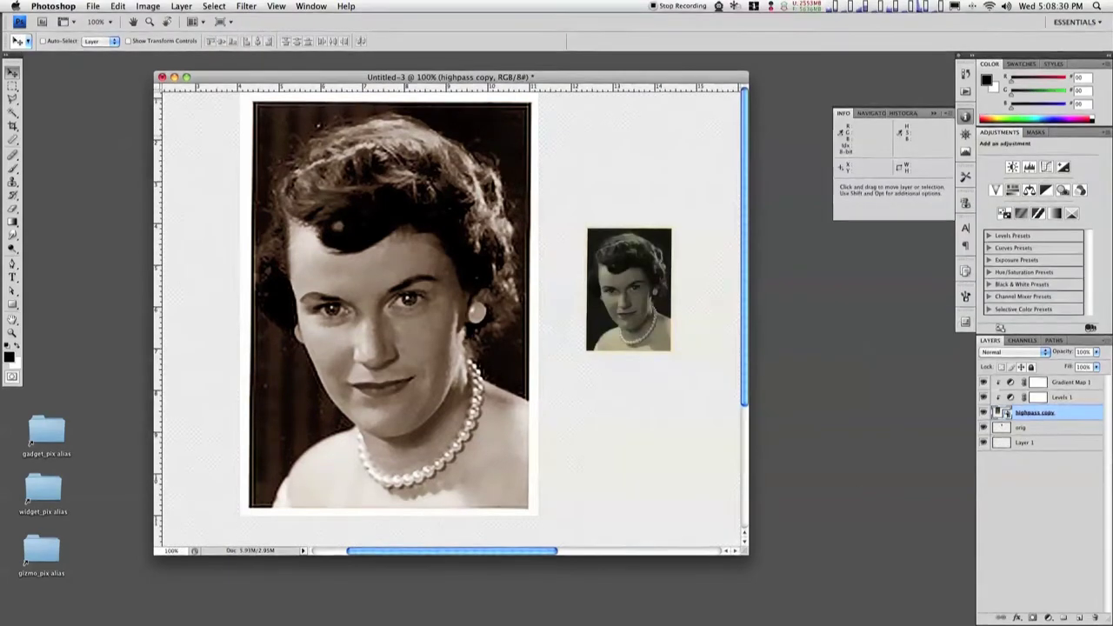
{"action": "key", "text": "super+t"}
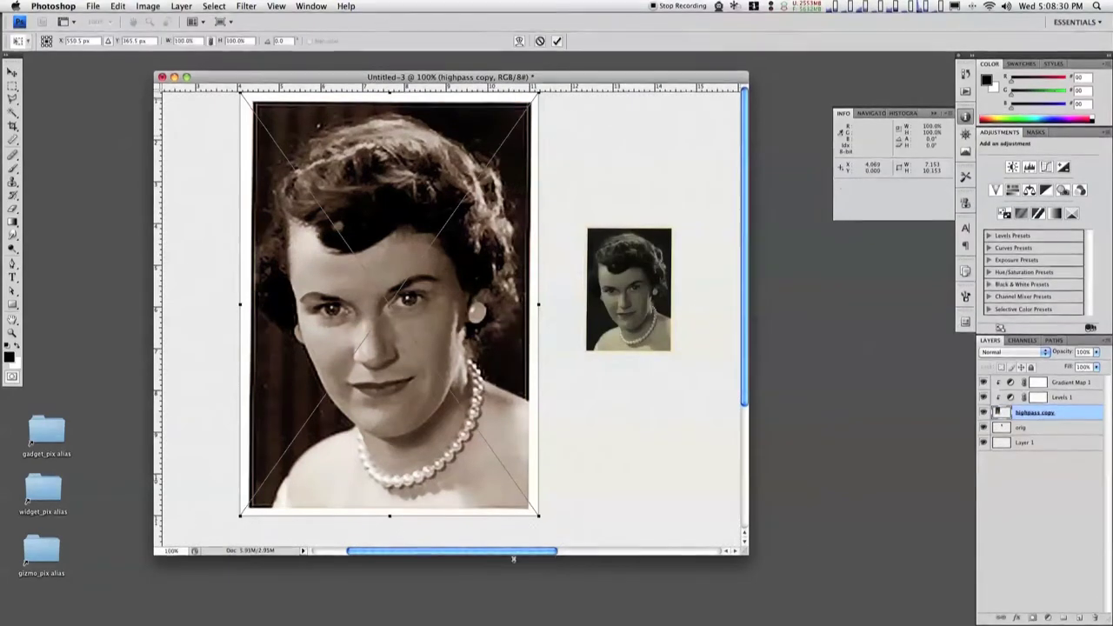
{"action": "left_click_drag", "start_coordinate": [540, 517], "coordinate": [445, 398]}
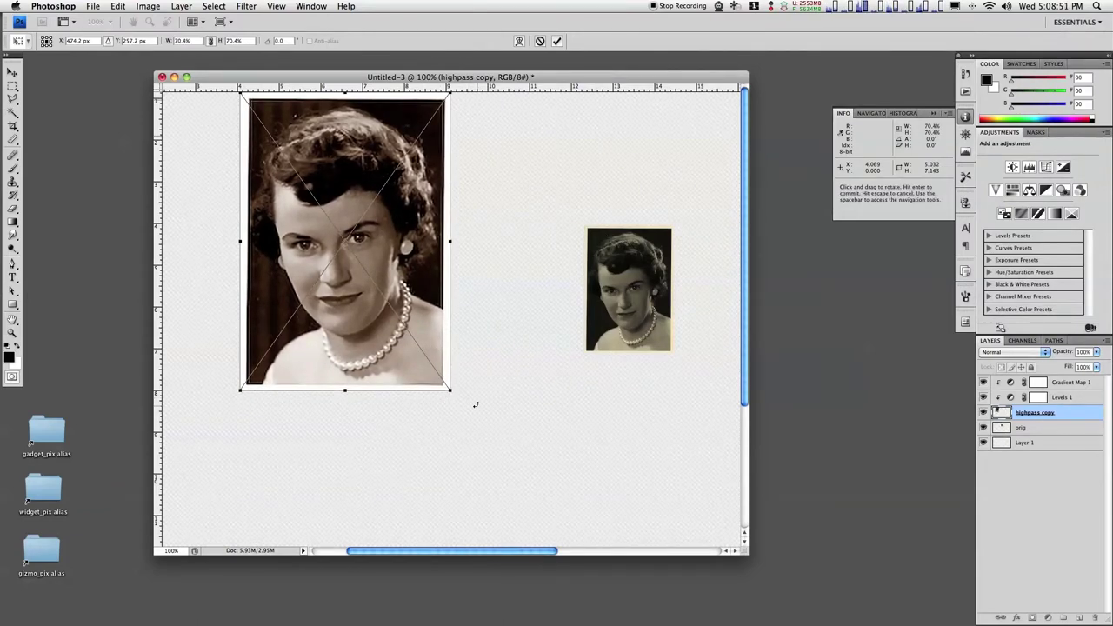
{"action": "key", "text": "Return"}
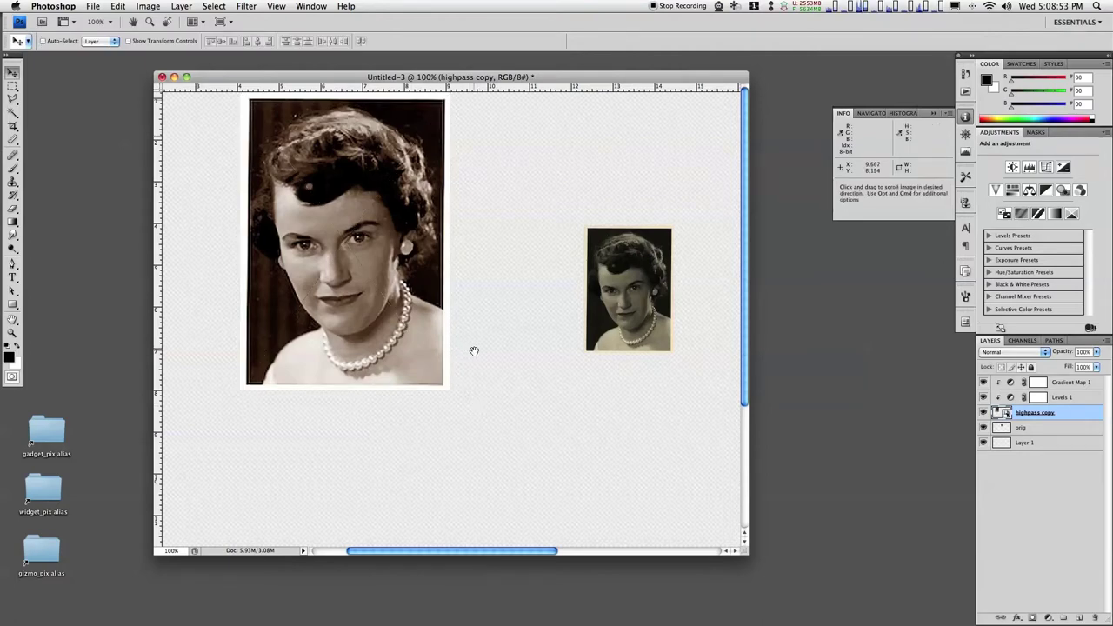
- Move the small portrait on the orig layer up beside the large photo, level with its upper edge
{"action": "scroll", "coordinate": [485, 382], "scroll_direction": "left", "scroll_amount": 2}
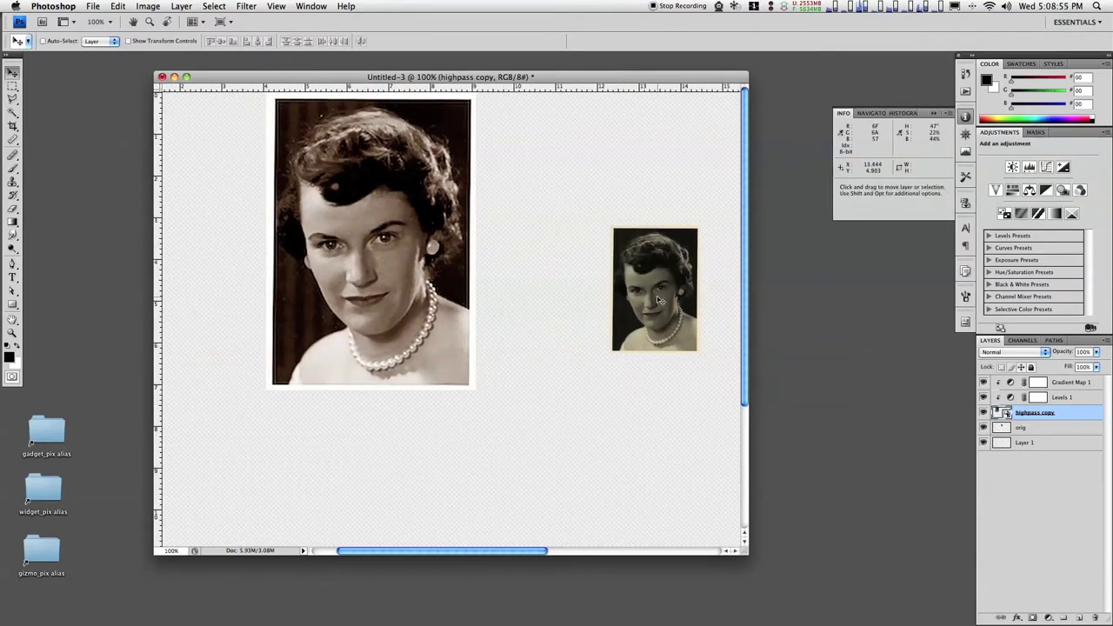
{"action": "left_click_drag", "start_coordinate": [657, 299], "coordinate": [541, 180]}
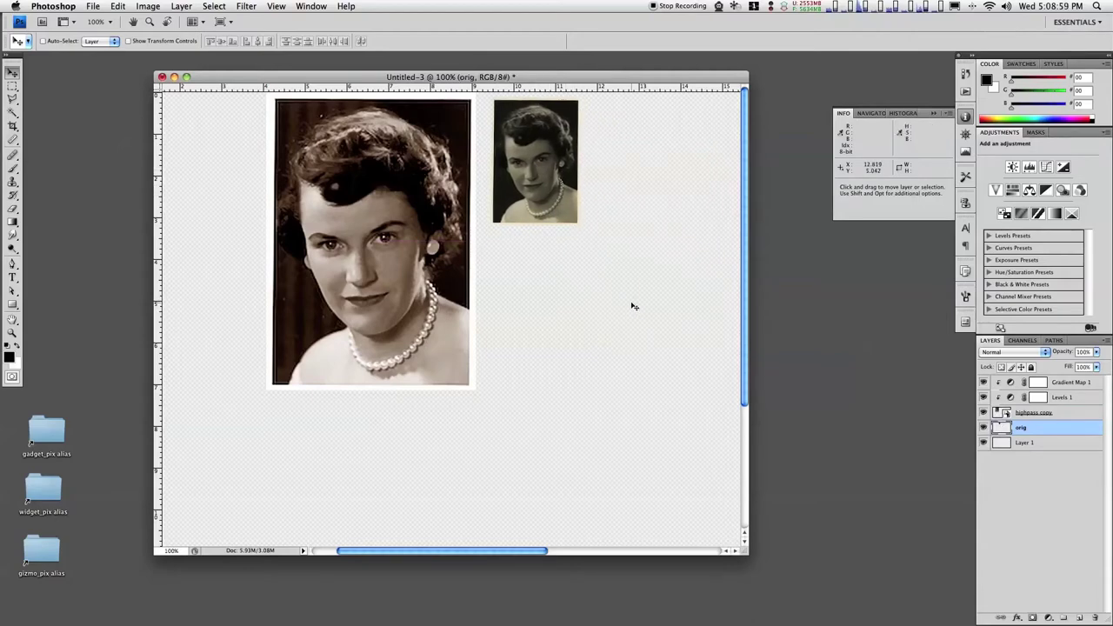